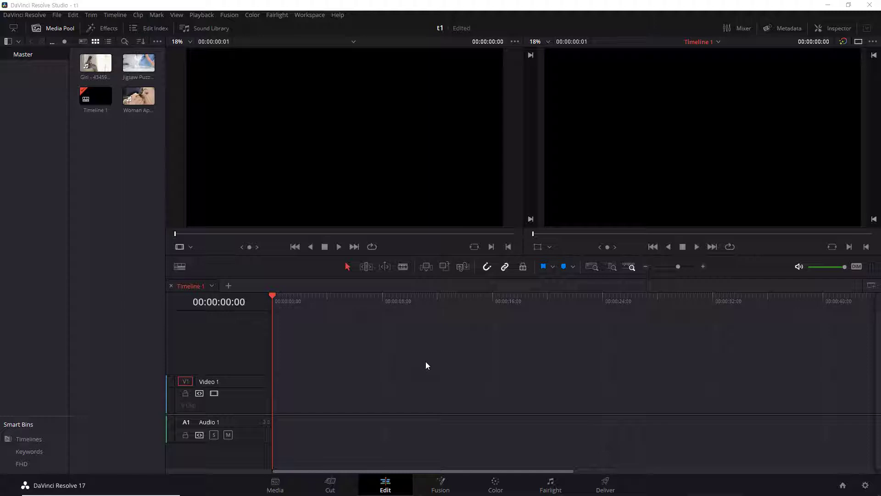
- Place the Jigsaw Puzzle clip at the start of Video 1 and scale it to a zoom of 0.420
{"action": "left_click_drag", "start_coordinate": [138, 62], "coordinate": [278, 395]}
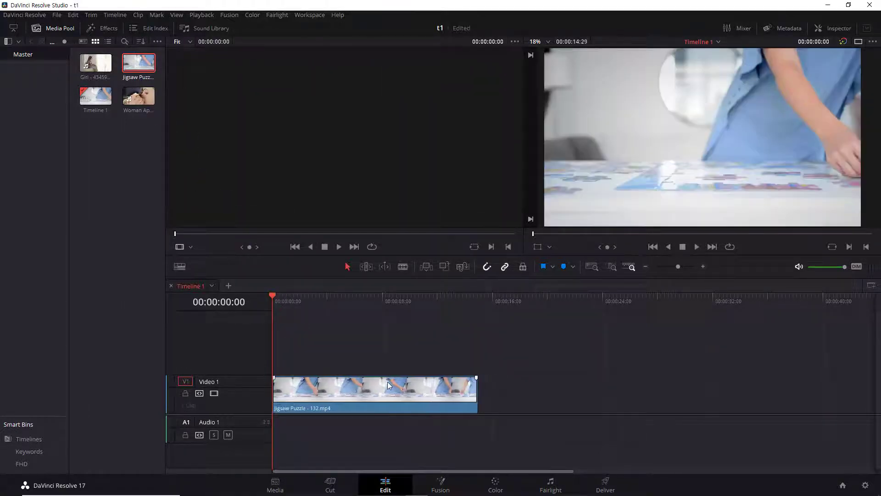
{"action": "left_click", "coordinate": [839, 28]}
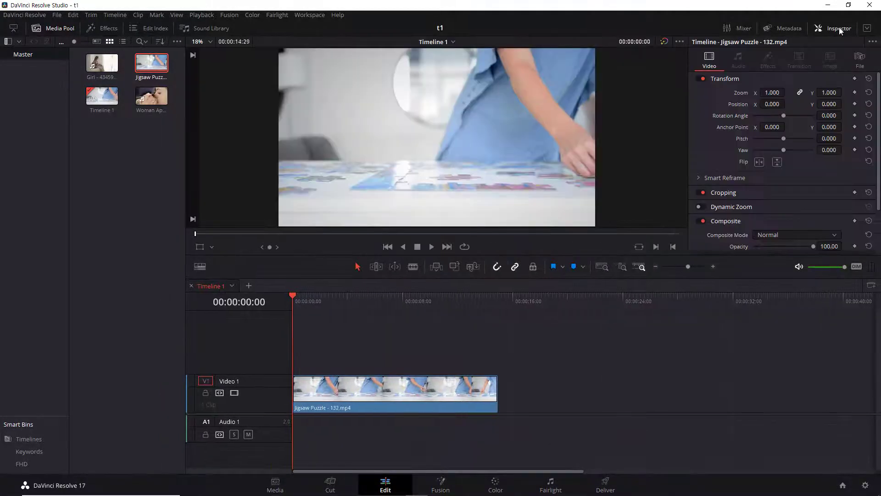
{"action": "left_click", "coordinate": [866, 28]}
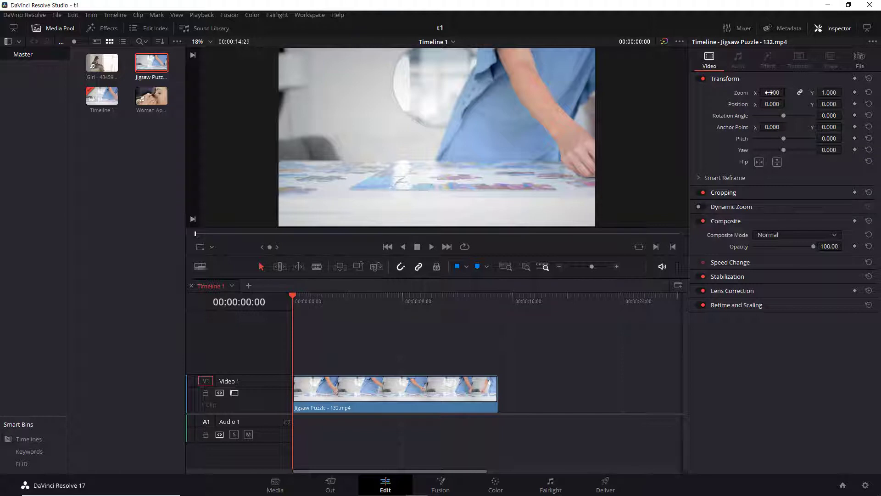
{"action": "left_click_drag", "start_coordinate": [762, 93], "coordinate": [736, 92]}
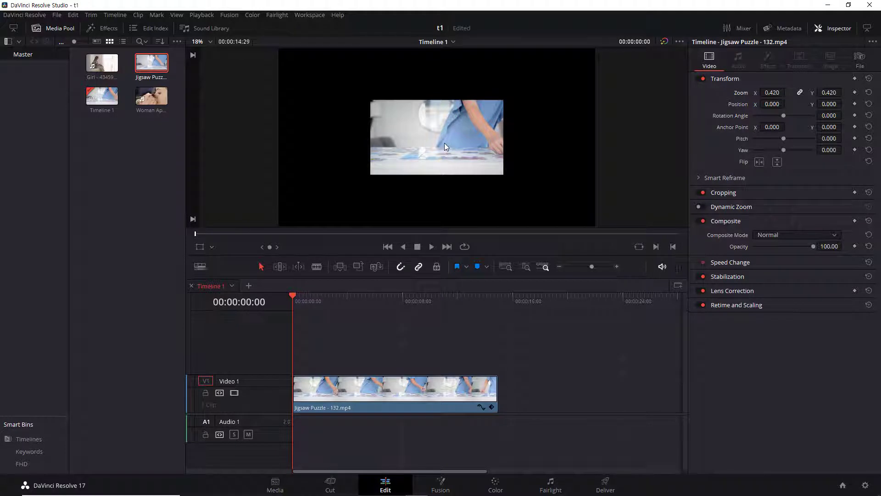
{"action": "key", "text": "ctrl+s"}
- Show the on-screen Transform controls and move the clip to the frame's left edge, at position X about -1102 and Y 0
{"action": "left_click", "coordinate": [211, 246]}
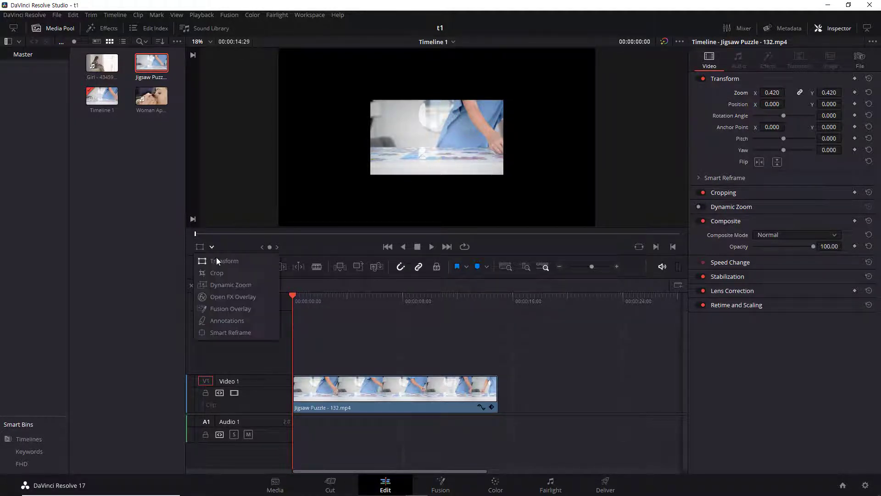
{"action": "left_click", "coordinate": [220, 259]}
{"action": "left_click", "coordinate": [200, 246]}
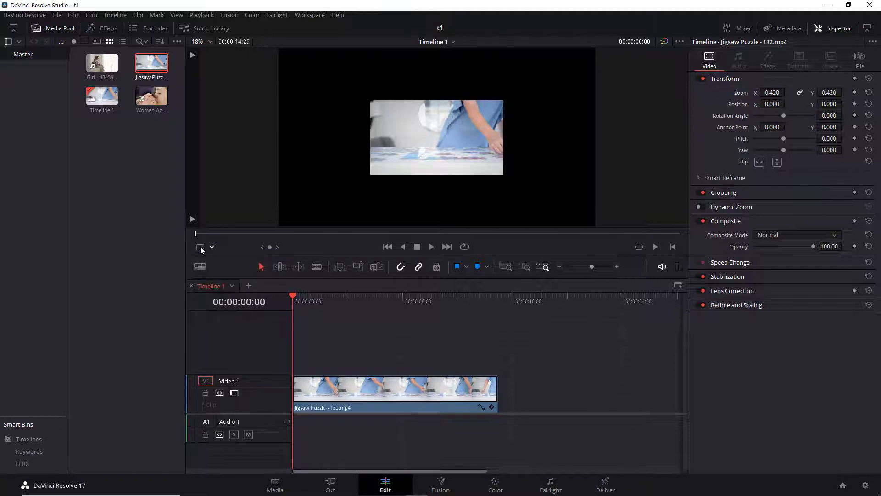
{"action": "left_click", "coordinate": [200, 247]}
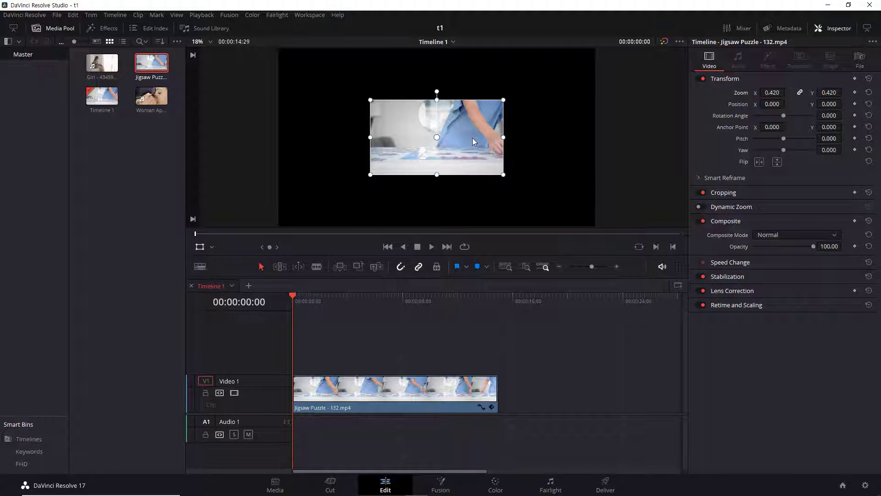
{"action": "left_click_drag", "start_coordinate": [472, 137], "coordinate": [382, 140]}
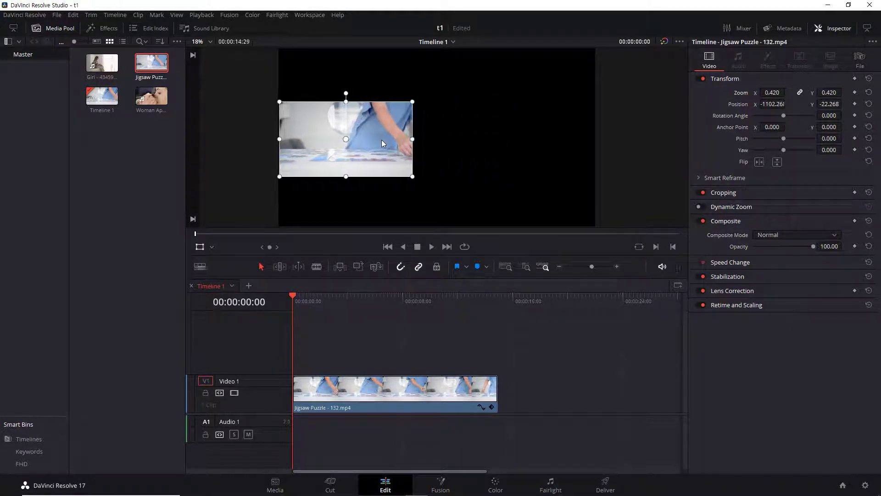
{"action": "left_click", "coordinate": [830, 104]}
{"action": "type", "text": "0"}
{"action": "key", "text": "Return"}
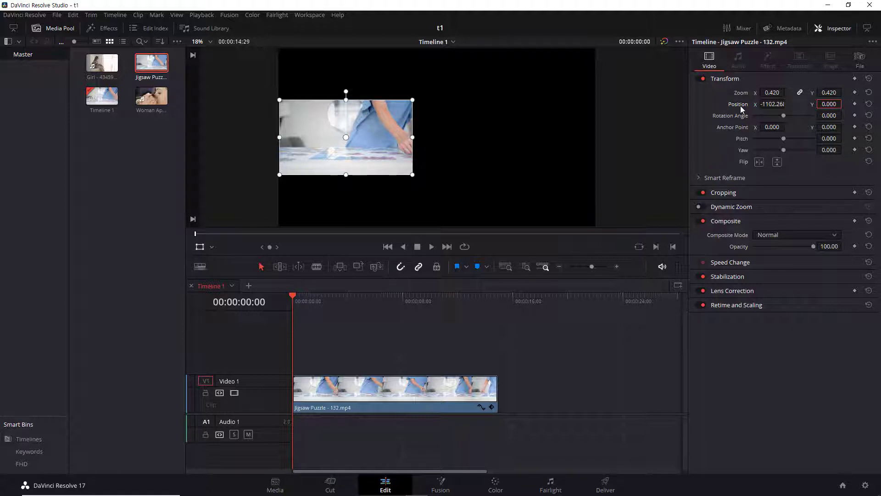
- Keyframe the clip's position at the start, move it to the frame's right edge (X about 1108) at 00:00:08:02, and save
{"action": "left_click_drag", "start_coordinate": [293, 299], "coordinate": [276, 296]}
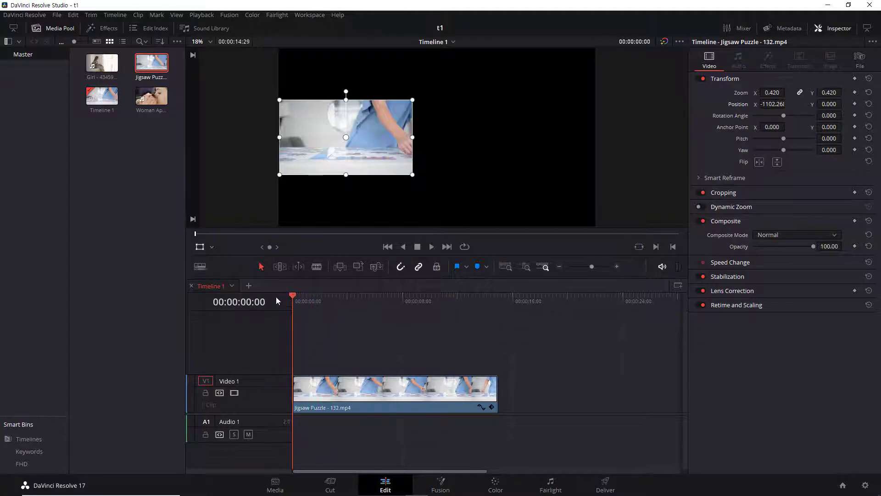
{"action": "left_click", "coordinate": [855, 104]}
{"action": "left_click_drag", "start_coordinate": [294, 299], "coordinate": [405, 299]}
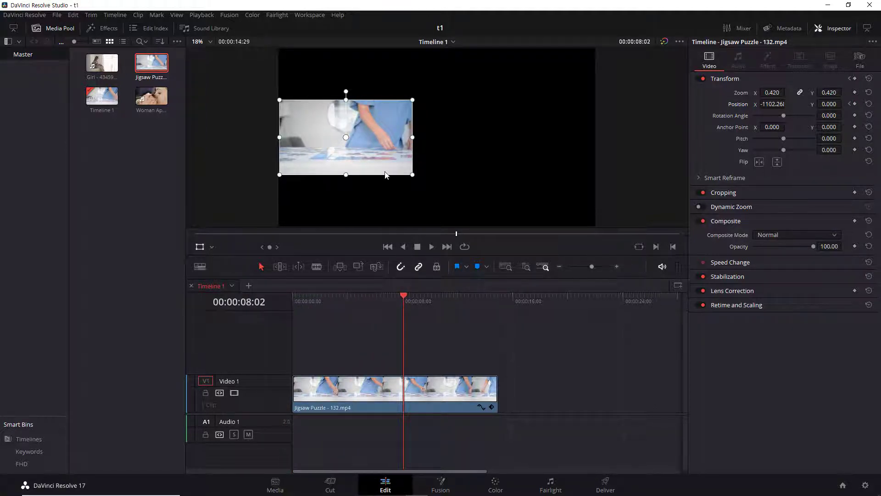
{"action": "left_click_drag", "start_coordinate": [380, 143], "coordinate": [563, 140]}
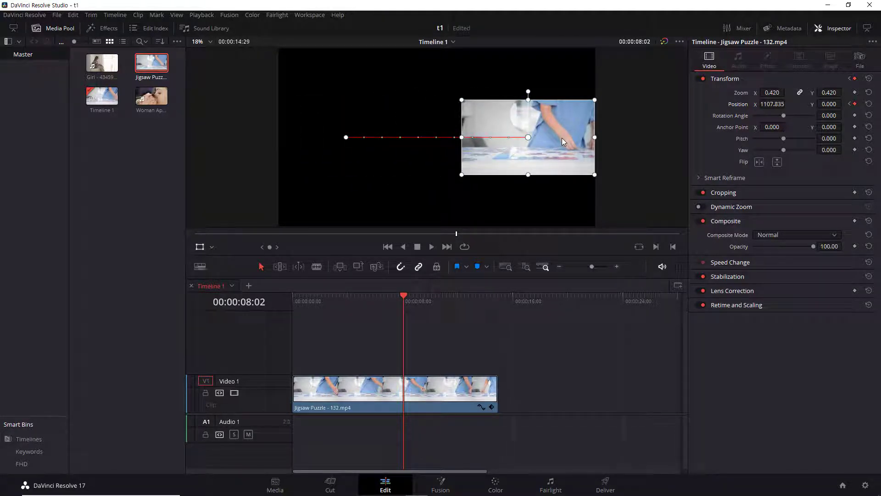
{"action": "key", "text": "ctrl+s"}
- Play the timeline from the start to review the clip's left-to-right movement
{"action": "left_click_drag", "start_coordinate": [405, 297], "coordinate": [288, 300]}
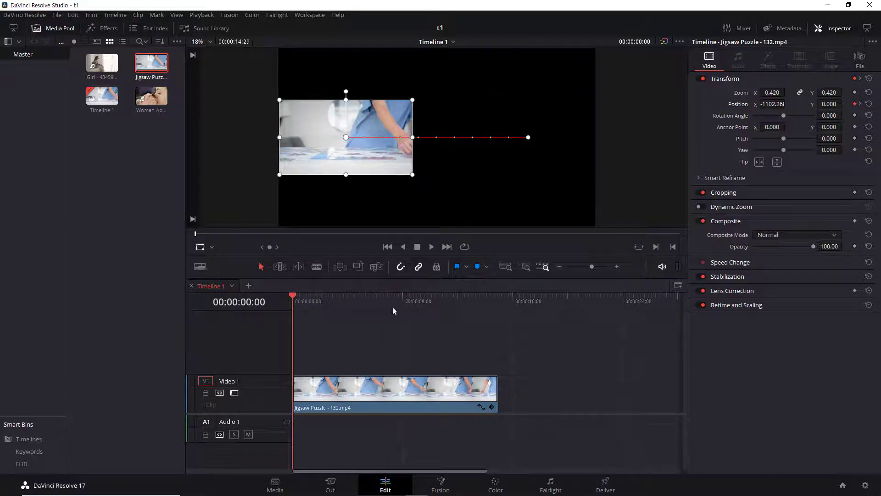
{"action": "key", "text": "space"}
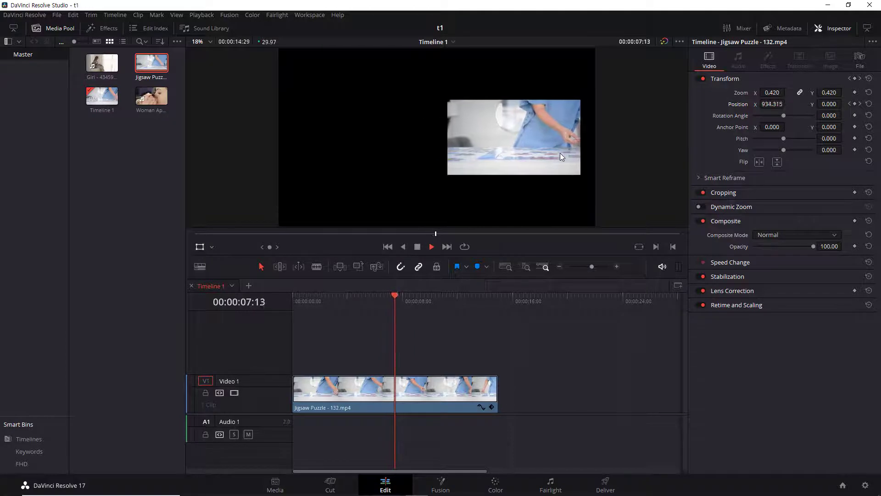
{"action": "key", "text": "space"}
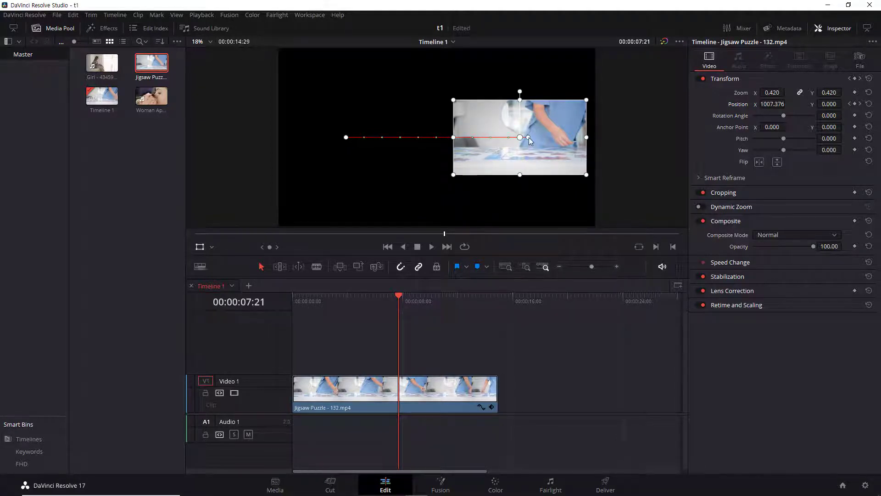
- Set the end keyframe on the clip's motion path to Smooth
{"action": "left_click_drag", "start_coordinate": [399, 298], "coordinate": [295, 299]}
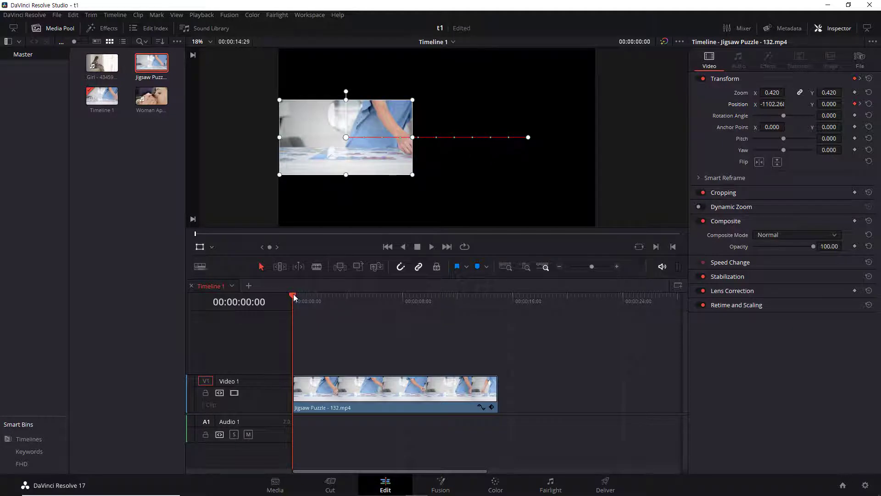
{"action": "left_click", "coordinate": [528, 137]}
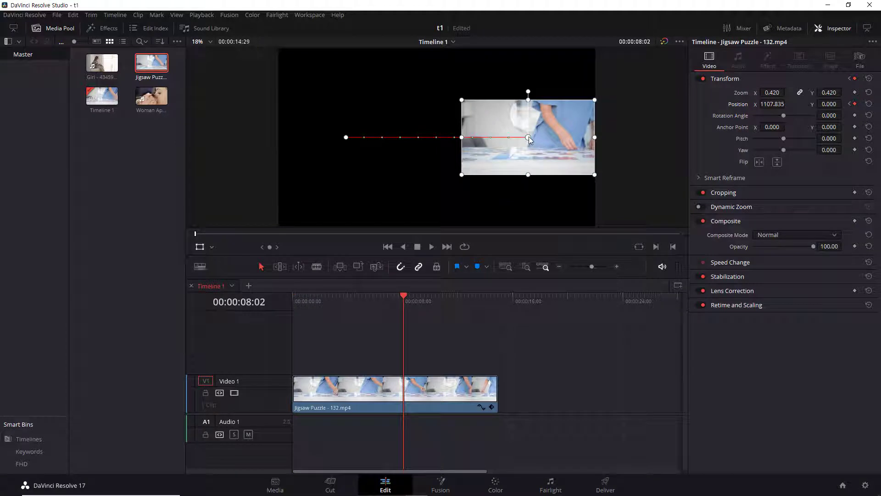
{"action": "right_click", "coordinate": [529, 136]}
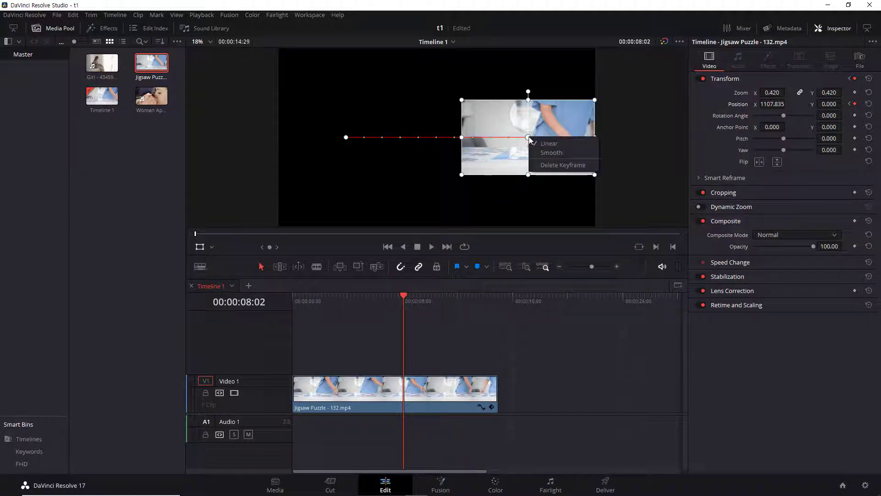
{"action": "left_click", "coordinate": [551, 152]}
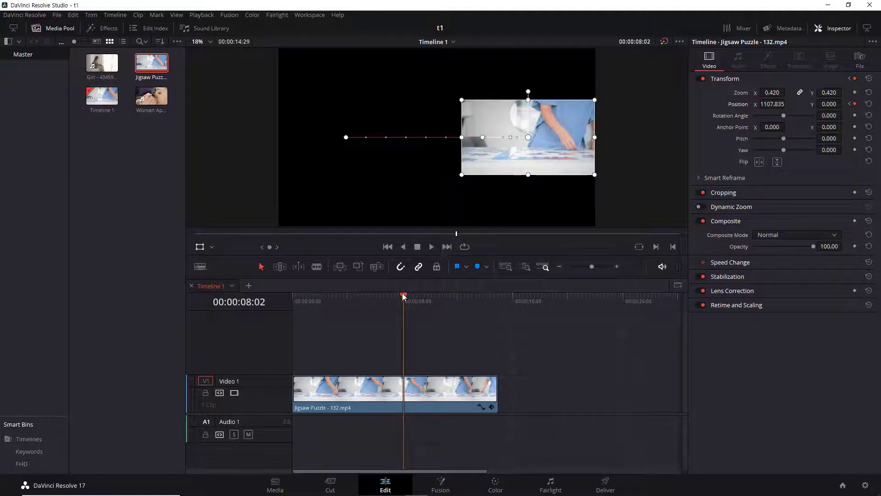
- Bend the second half of the motion path downward using the end keyframe's curve handle
{"action": "left_click_drag", "start_coordinate": [404, 296], "coordinate": [286, 299]}
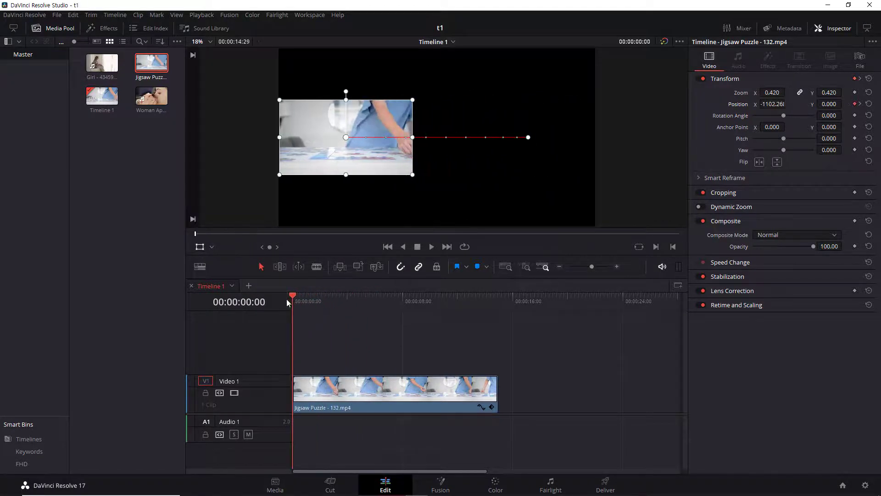
{"action": "left_click", "coordinate": [528, 137]}
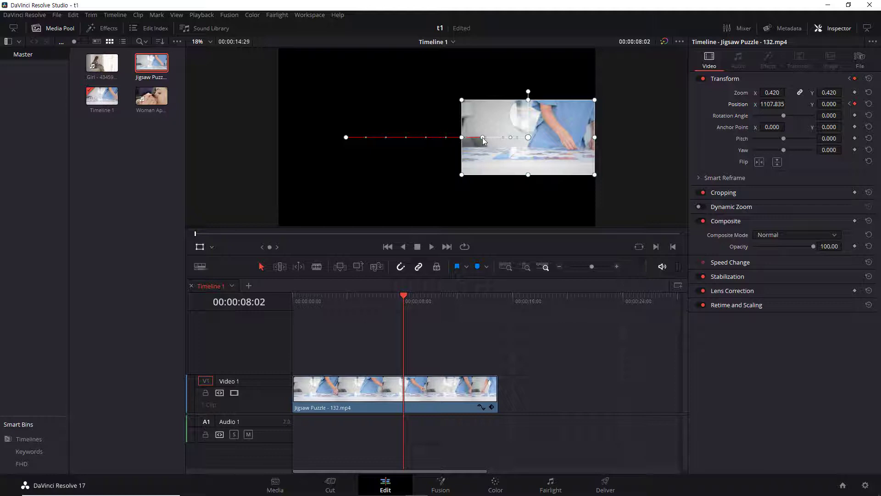
{"action": "left_click_drag", "start_coordinate": [483, 137], "coordinate": [486, 157]}
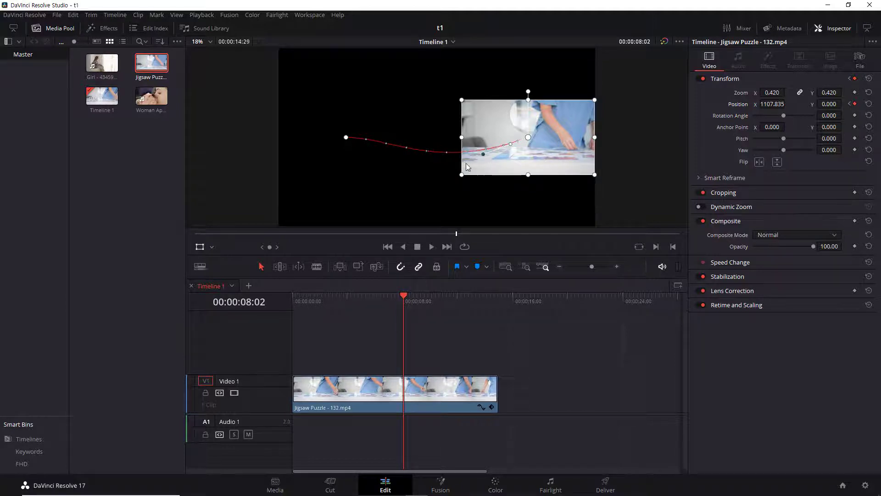
{"action": "left_click_drag", "start_coordinate": [485, 156], "coordinate": [487, 165]}
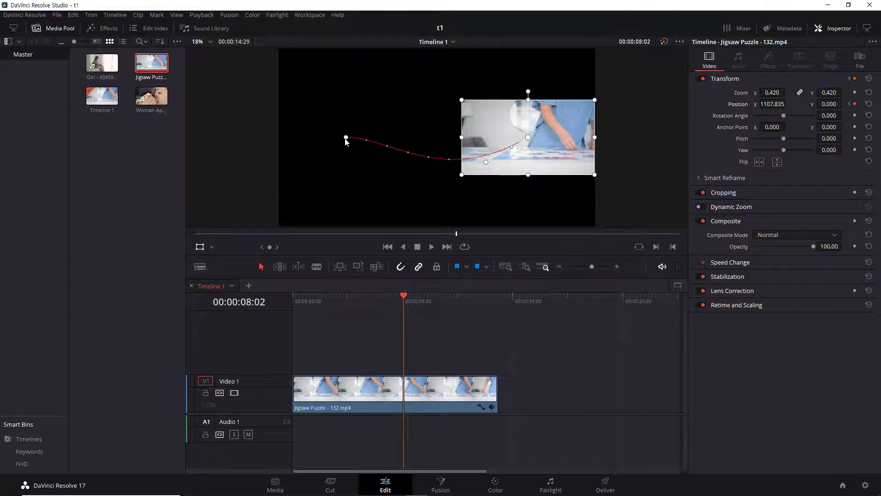
- Set the motion path's start keyframe to Smooth and raise its curve handle so the path arcs upward first
{"action": "key", "text": "Home"}
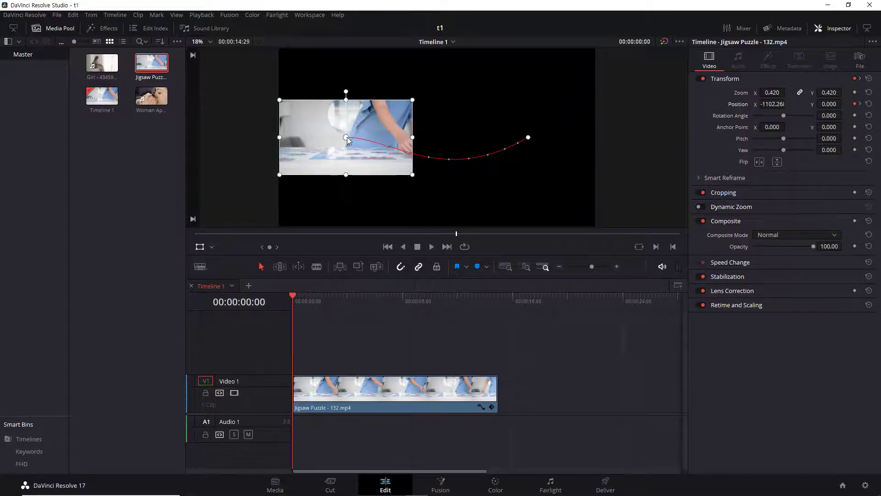
{"action": "right_click", "coordinate": [347, 138]}
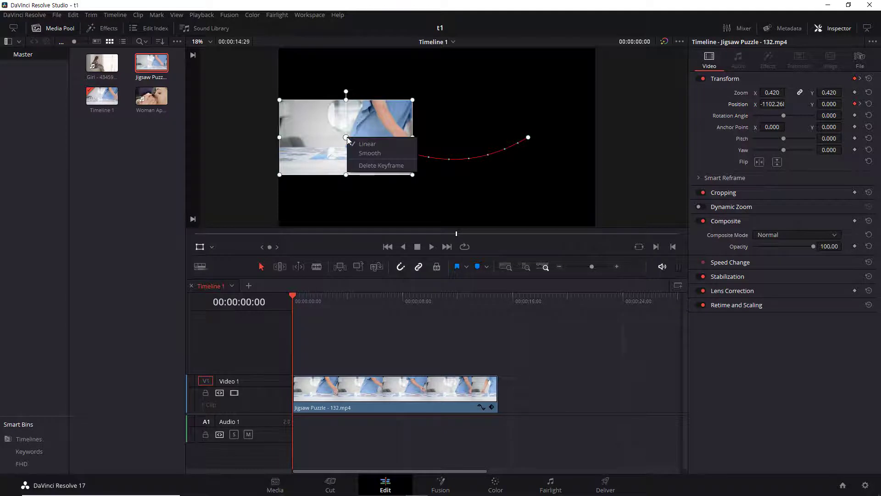
{"action": "left_click", "coordinate": [366, 153]}
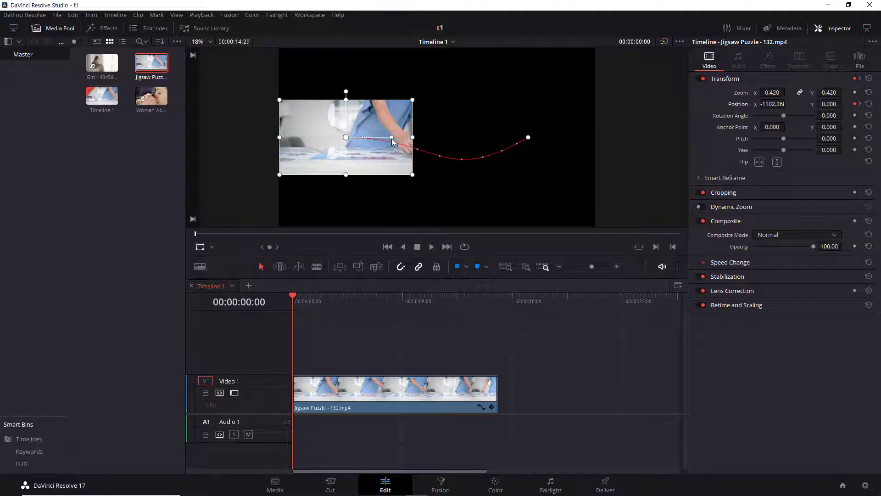
{"action": "left_click_drag", "start_coordinate": [392, 136], "coordinate": [393, 125]}
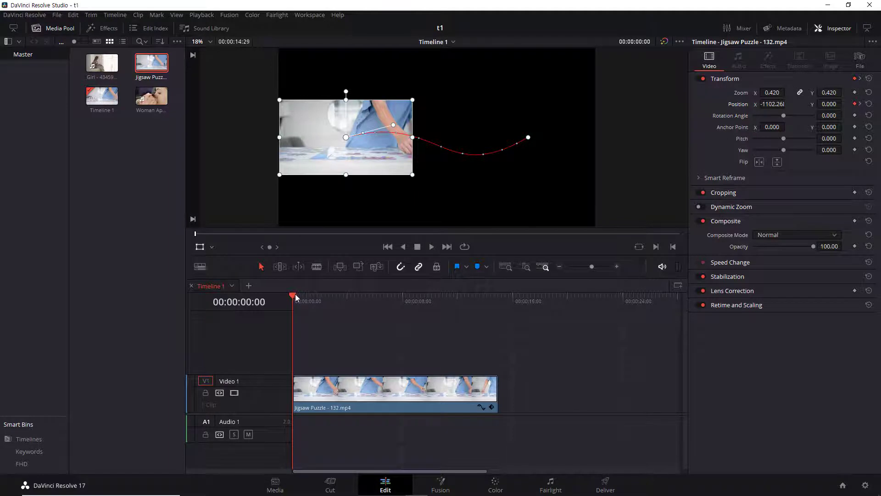
- Review the curved movement in playback and raise the start keyframe's curve handle further for a stronger arc
{"action": "key", "text": "space"}
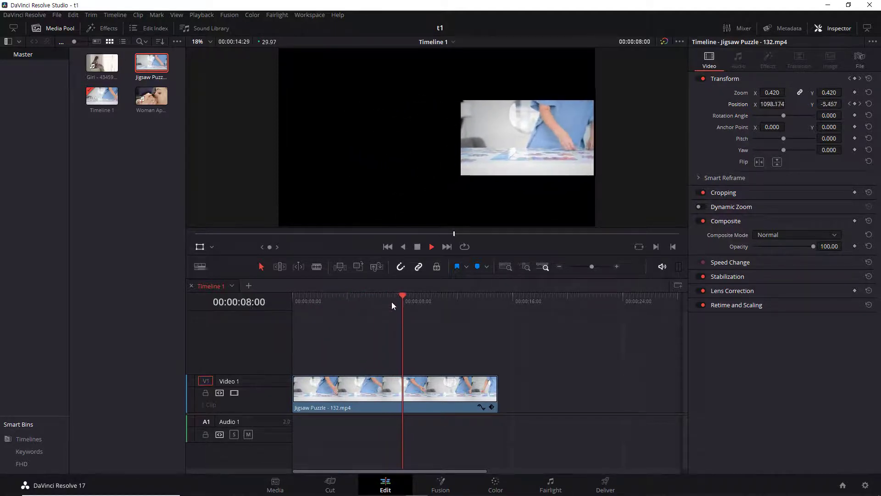
{"action": "key", "text": "space"}
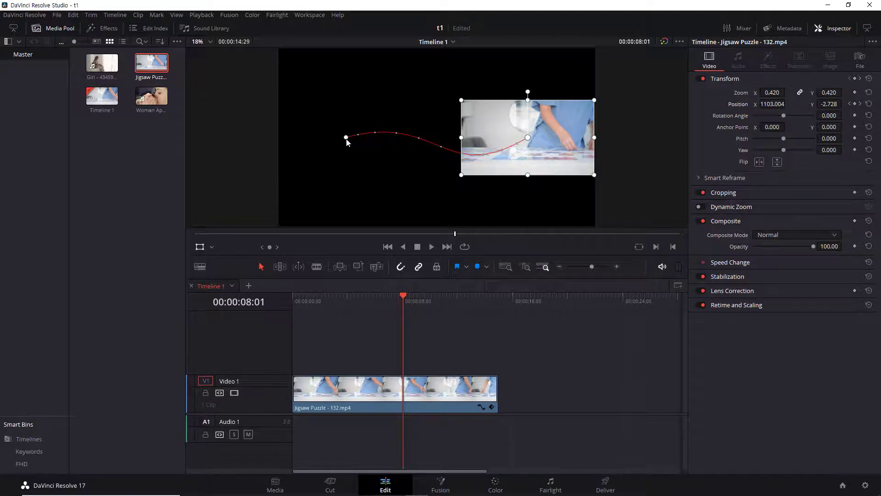
{"action": "key", "text": "Home"}
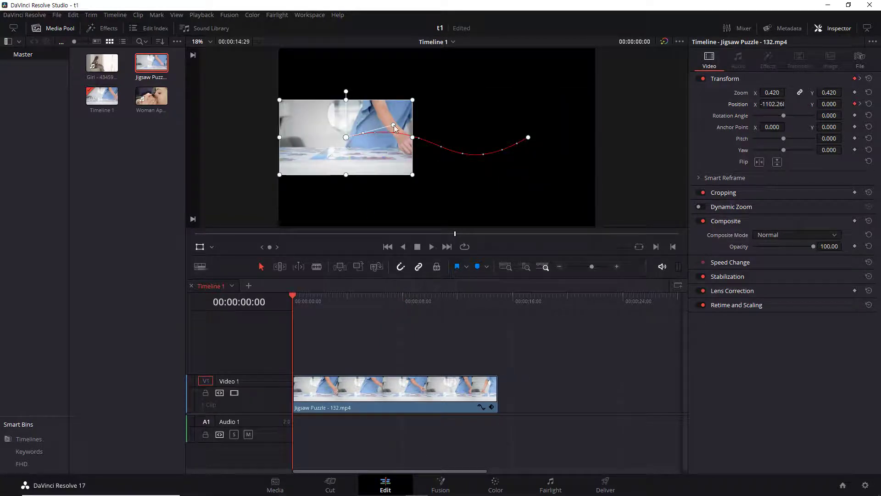
{"action": "left_click_drag", "start_coordinate": [394, 124], "coordinate": [393, 114]}
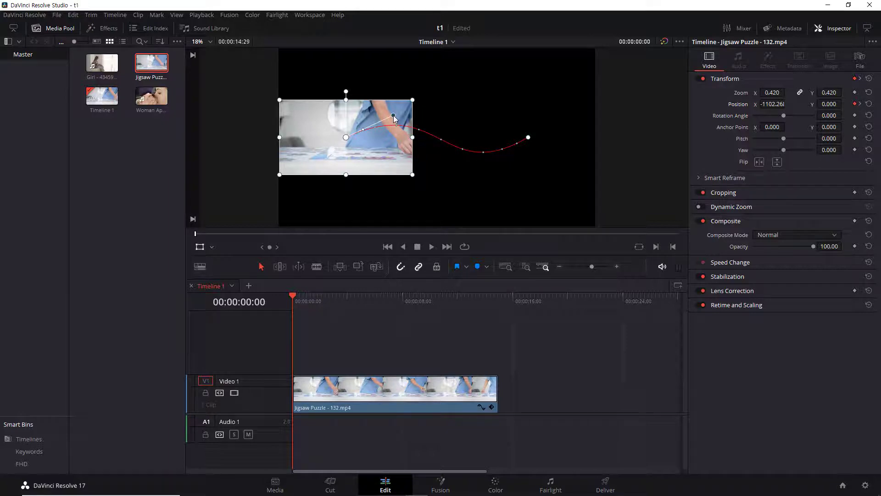
- Play back the S-shaped clip movement from the start and save the project
{"action": "key", "text": "space"}
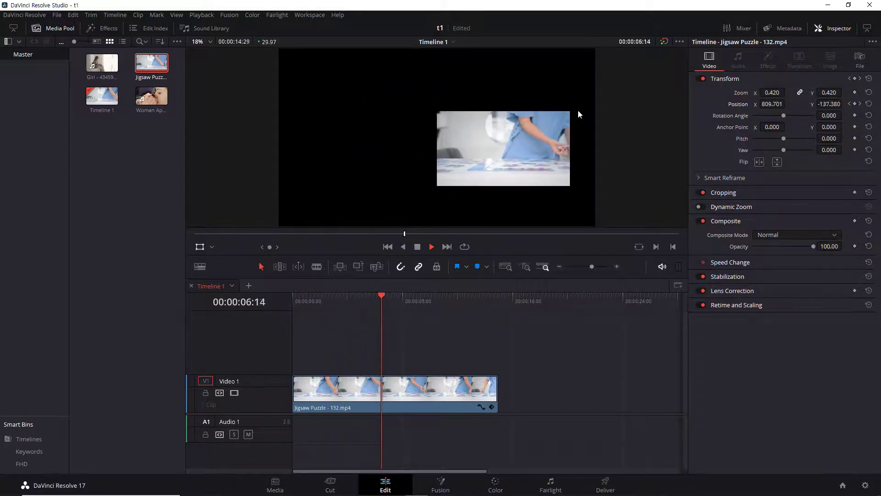
{"action": "key", "text": "space"}
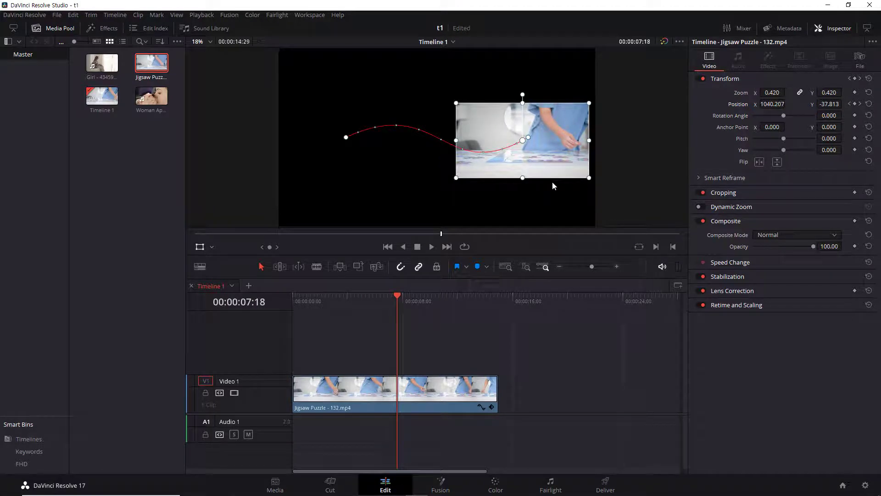
{"action": "key", "text": "ctrl+s"}
- Return to the motion path's start keyframe and fine-tune its curve handle with a slight nudge
{"action": "left_click", "coordinate": [347, 139]}
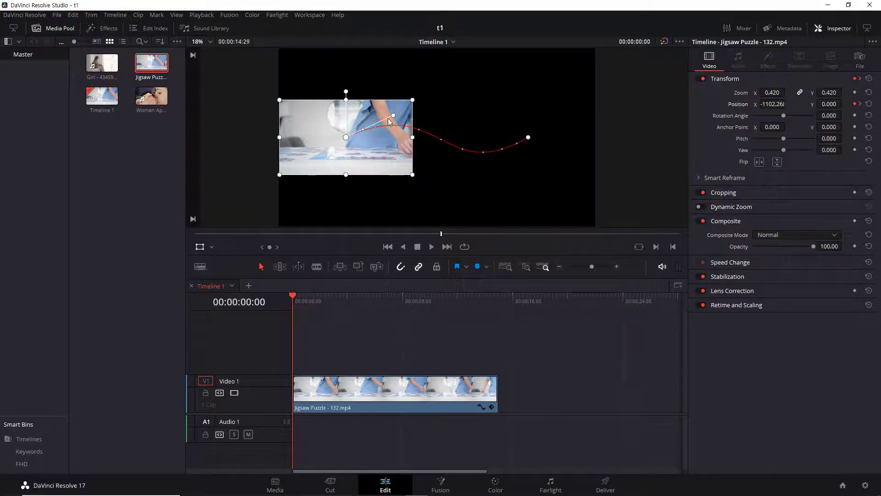
{"action": "left_click_drag", "start_coordinate": [394, 115], "coordinate": [392, 115]}
{"action": "left_click", "coordinate": [346, 137]}
{"action": "mouse_move", "coordinate": [361, 140]}
{"action": "left_mouse_down"}
{"action": "mouse_move", "coordinate": [387, 125]}
{"action": "mouse_move", "coordinate": [464, 154]}
{"action": "left_mouse_up"}
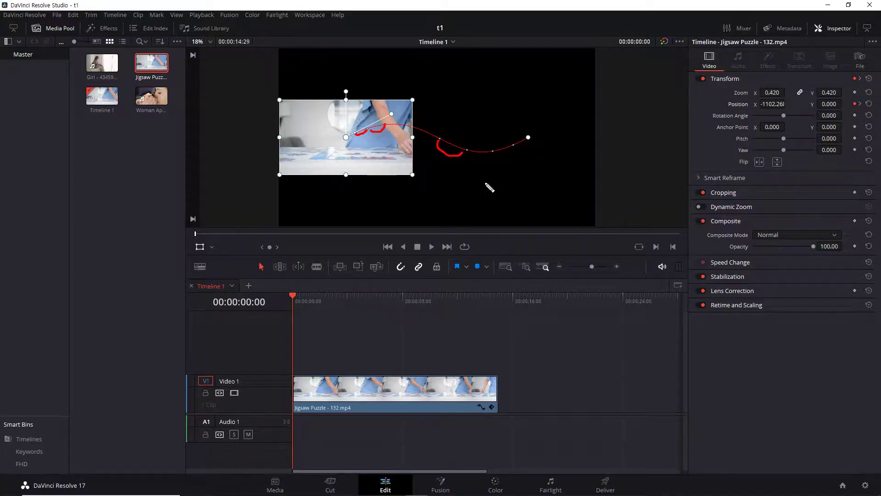
- Play back the clip's movement along the S-shaped path, then return to the start of the timeline
{"action": "key", "text": "e"}
{"action": "key", "text": "Escape"}
{"action": "key", "text": "space"}
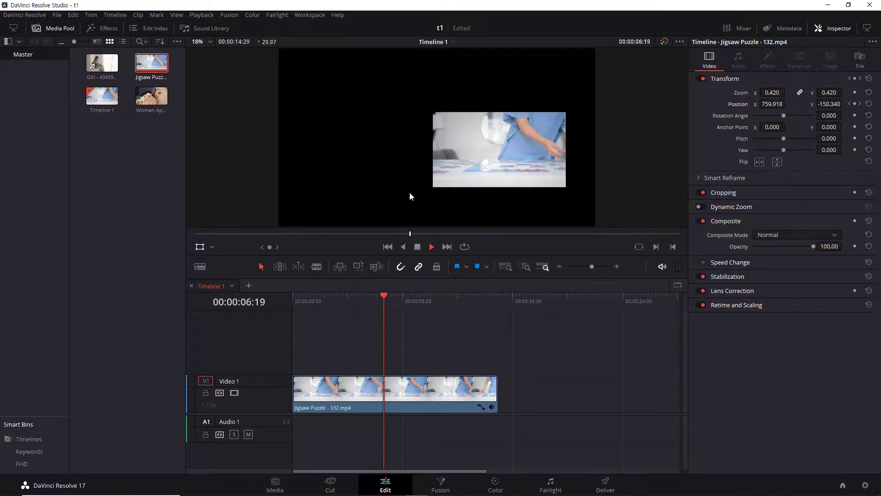
{"action": "key", "text": "space"}
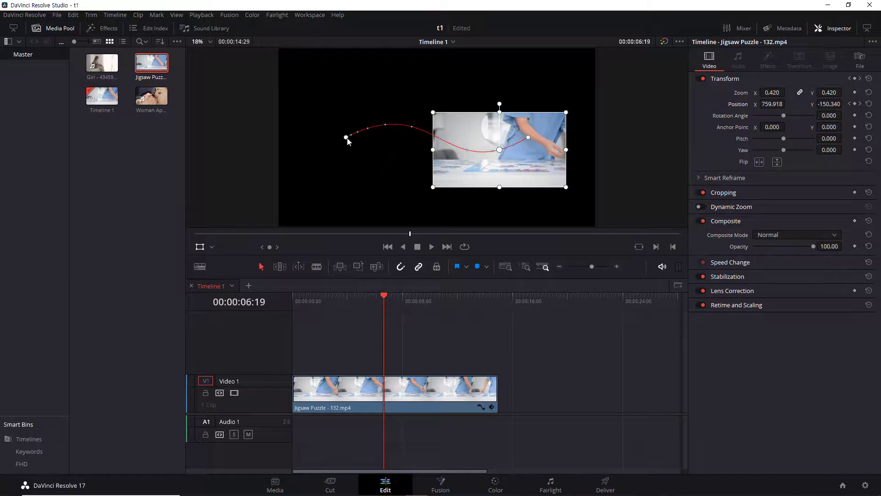
{"action": "key", "text": "Home"}
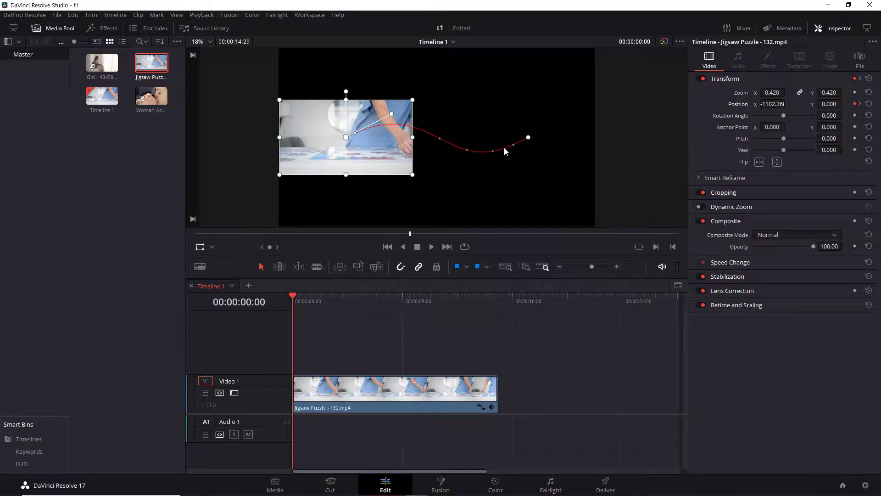
- Select the motion path's end keyframe, move its easing handle along the path closer to that keyframe, and save the project
{"action": "left_click", "coordinate": [528, 137]}
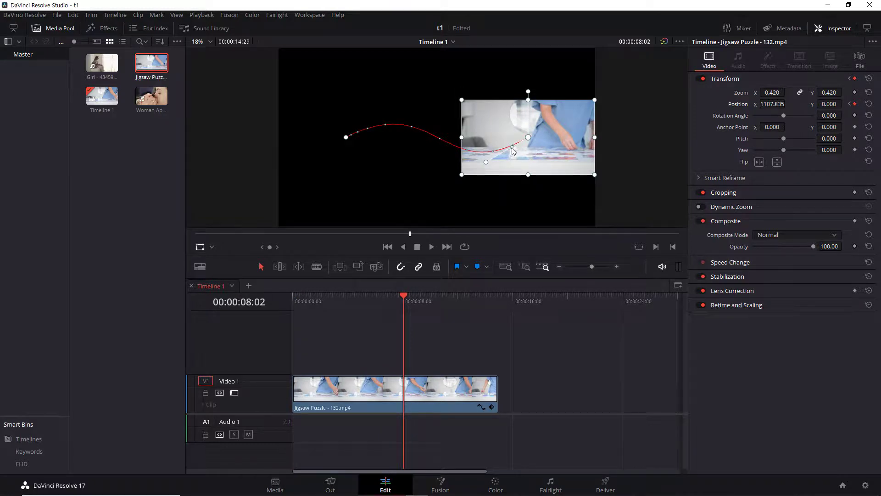
{"action": "left_click_drag", "start_coordinate": [512, 147], "coordinate": [518, 143]}
{"action": "key", "text": "ctrl+s"}
- Replay the clip's movement from the start of the timeline through the end keyframe to check its easing
{"action": "left_click_drag", "start_coordinate": [403, 296], "coordinate": [284, 299]}
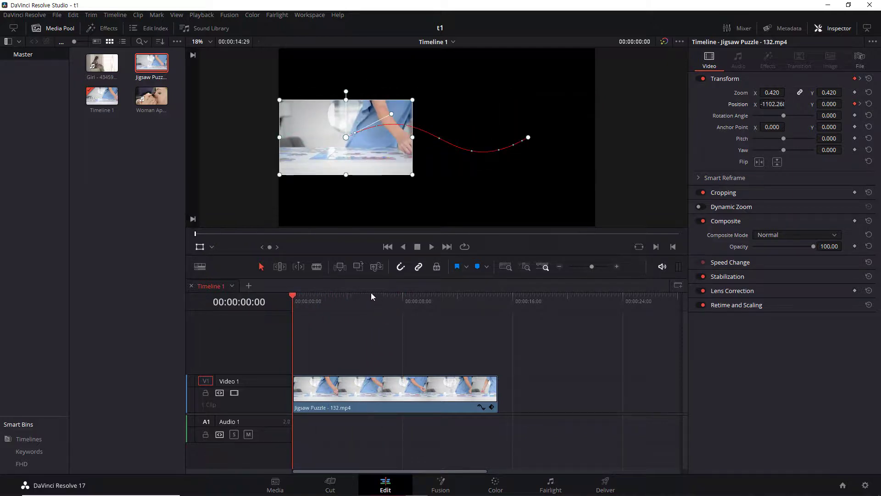
{"action": "key", "text": "space"}
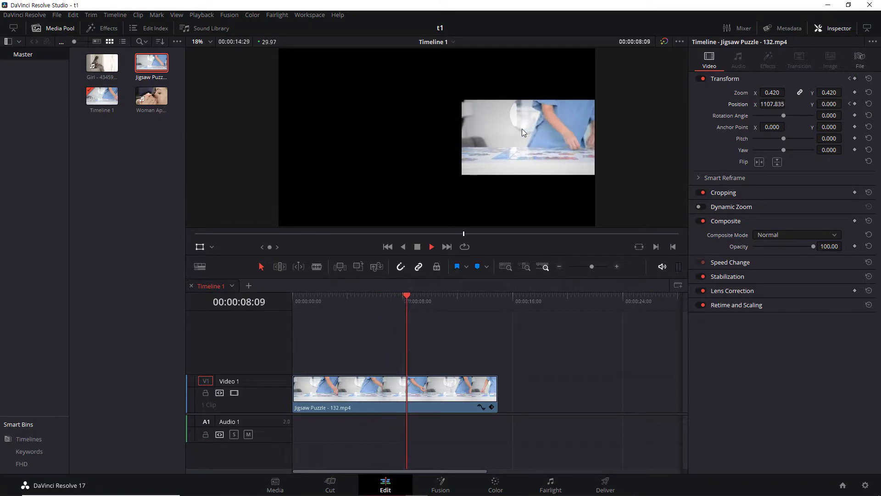
{"action": "key", "text": "space"}
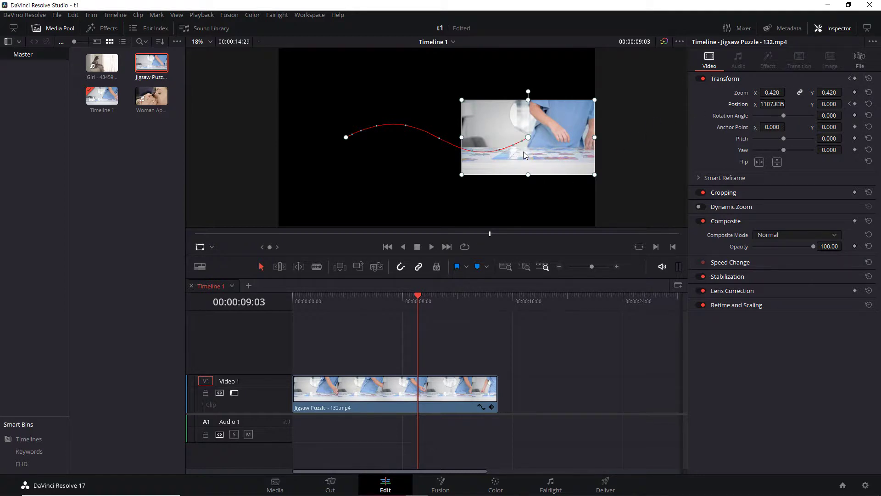
- Hide and reshow the viewer's transform overlay, and inspect the start keyframe's interpolation options and the end keyframe's handles
{"action": "left_click", "coordinate": [200, 246]}
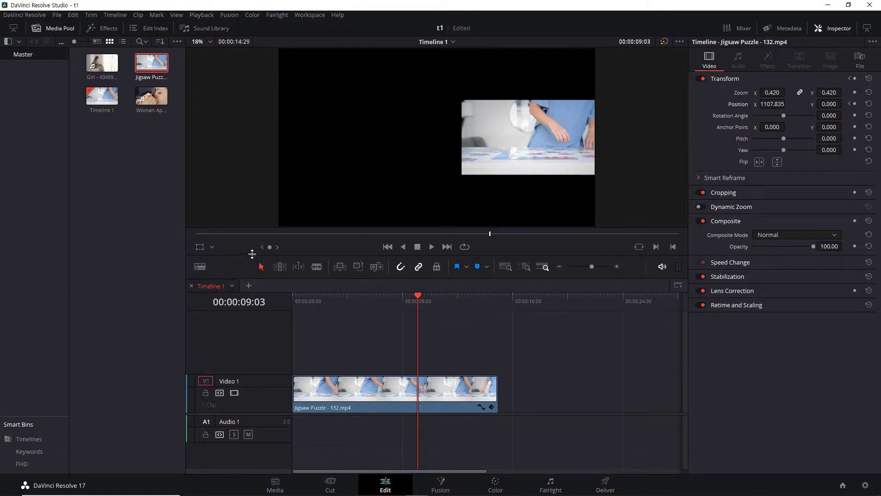
{"action": "left_click", "coordinate": [200, 247]}
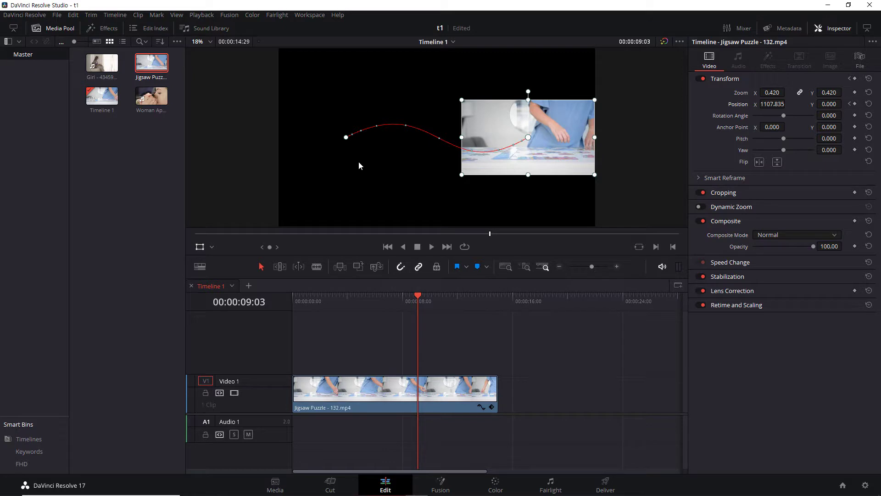
{"action": "right_click", "coordinate": [346, 138]}
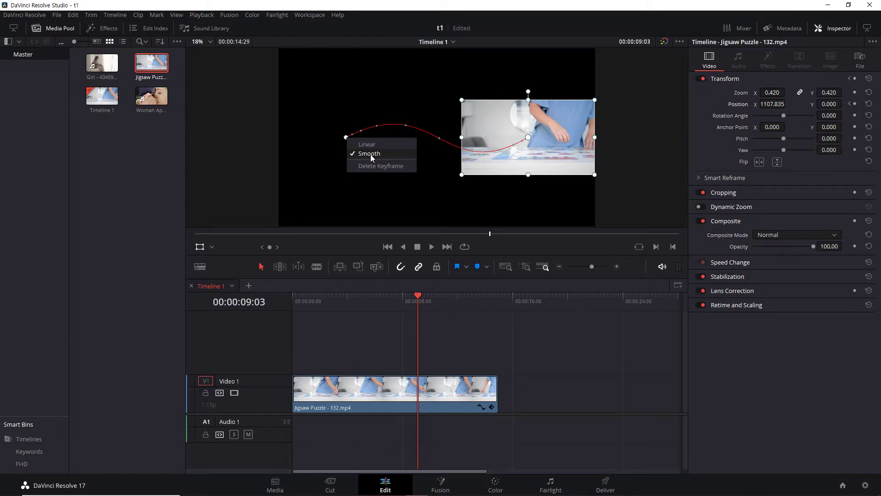
{"action": "left_click", "coordinate": [513, 198]}
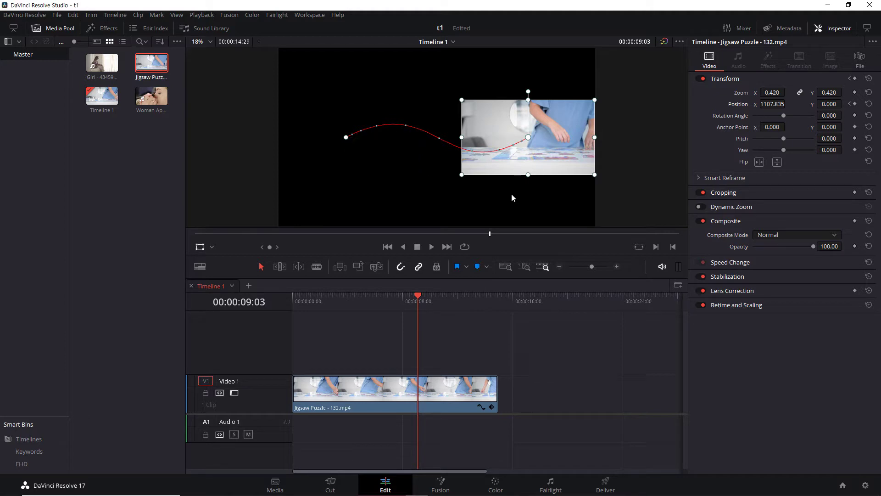
{"action": "left_click", "coordinate": [528, 139]}
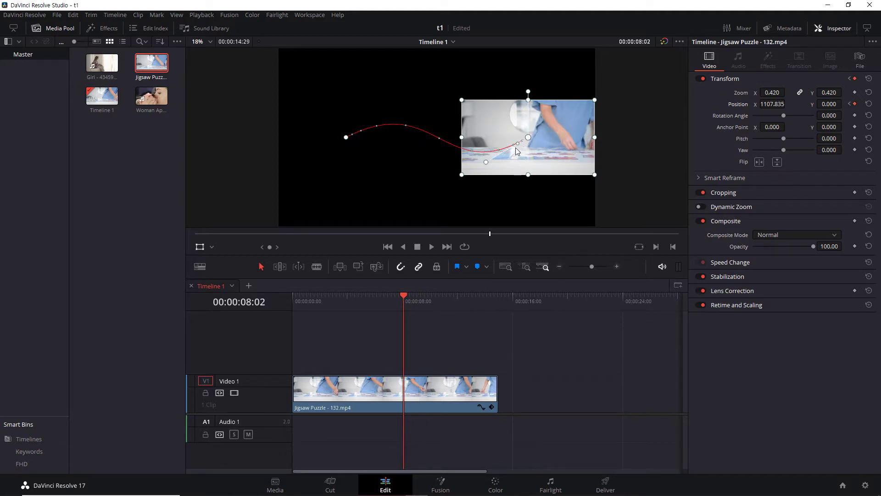